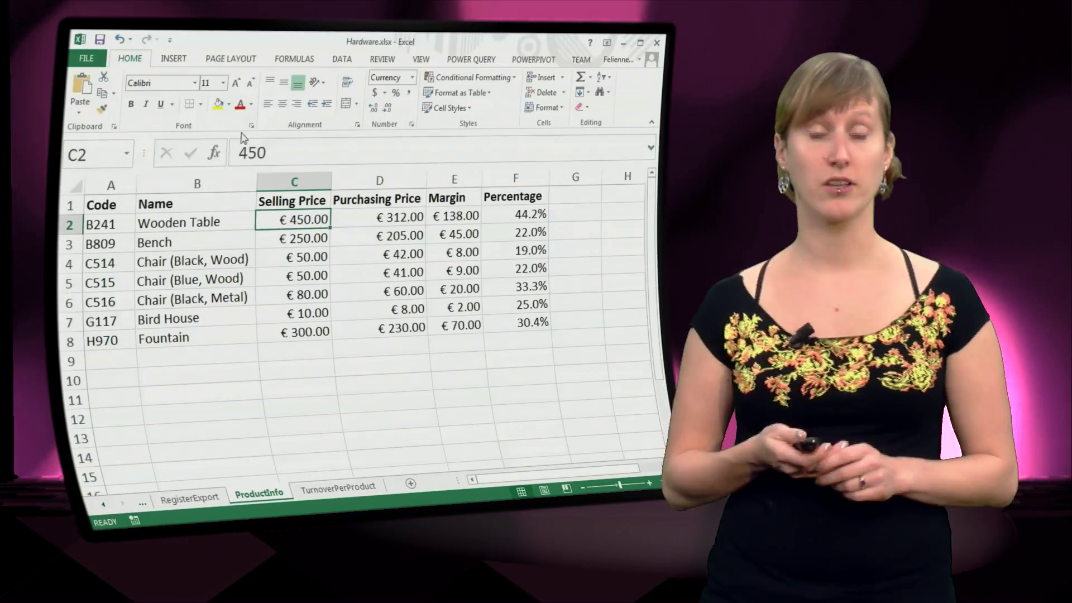
- Add row 9 as X102 Stone Table, selling price 120, purchasing price -150
click(359, 226)
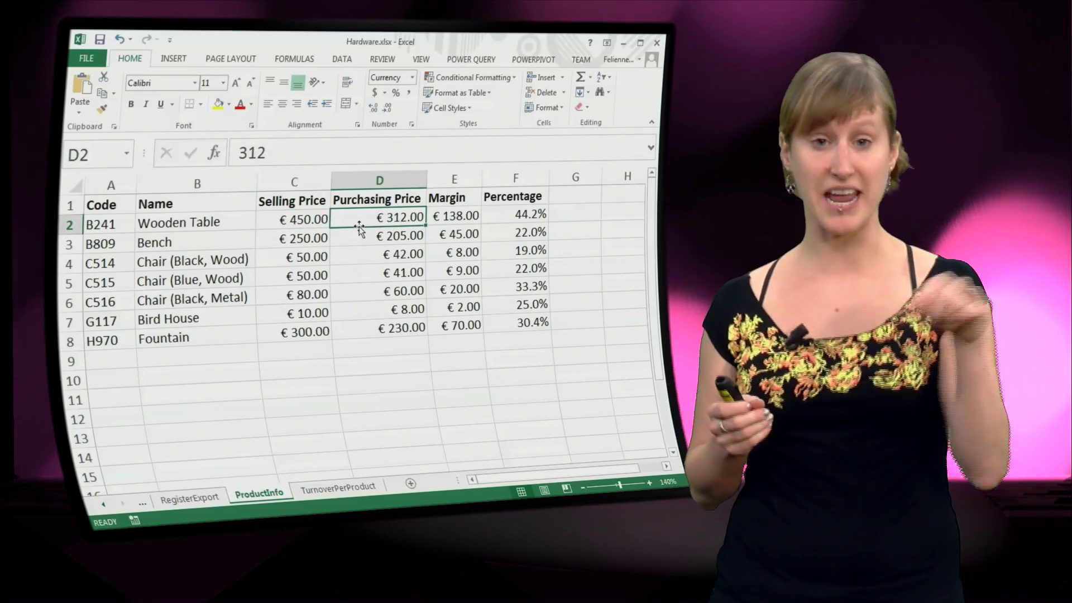
click(111, 360)
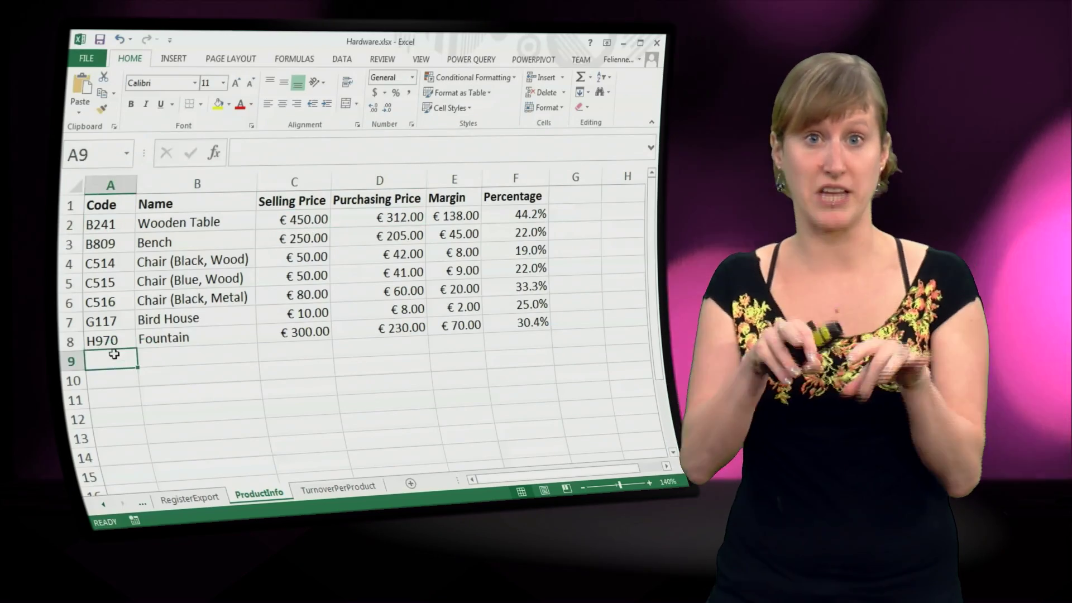
text(X102)
key(Tab)
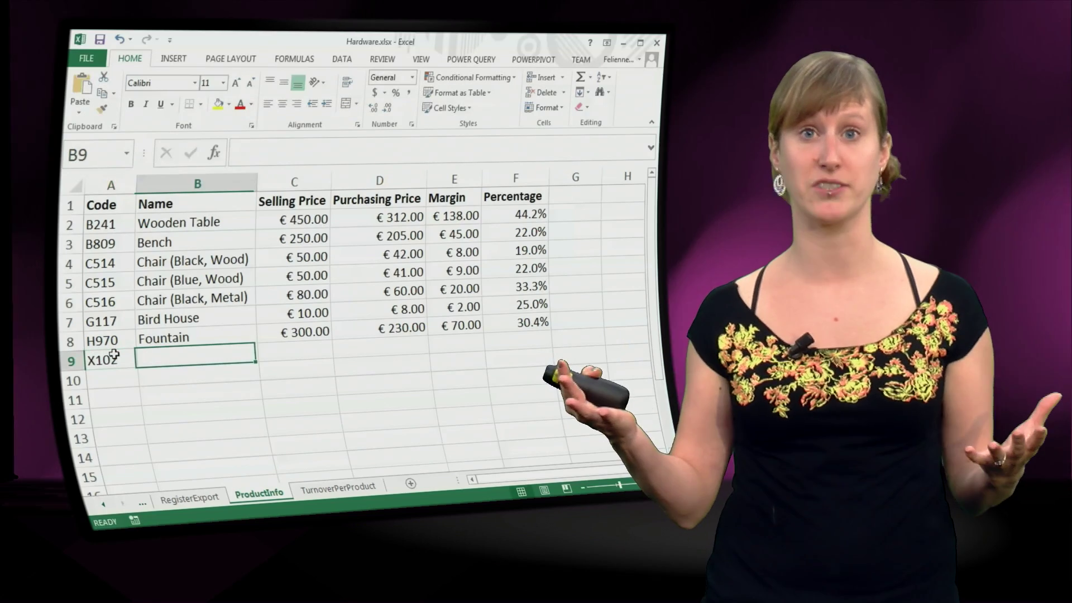
text(Stone )
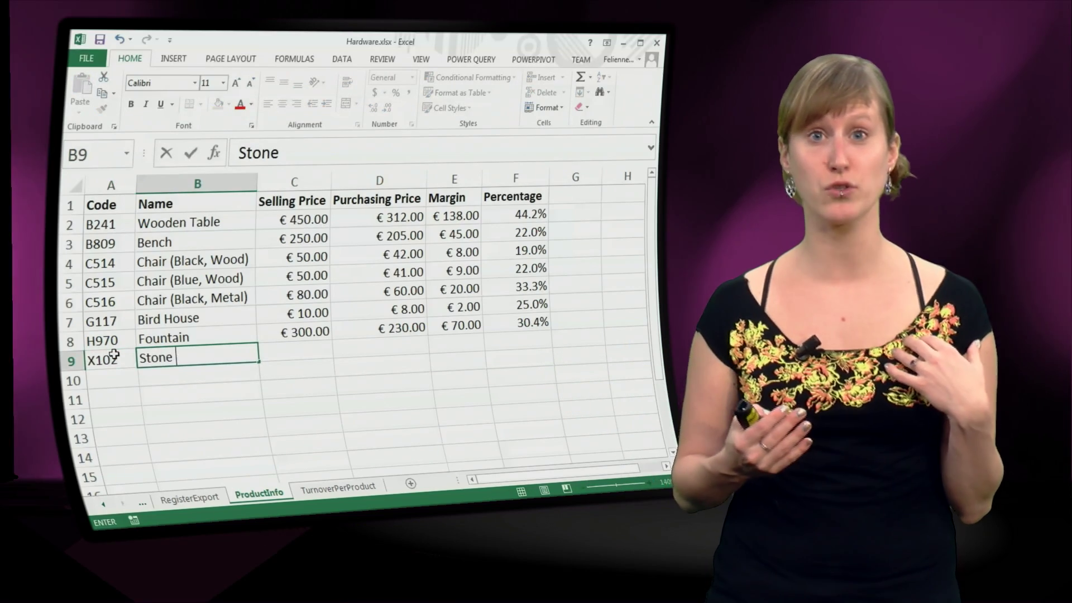
text(Table)
key(Tab)
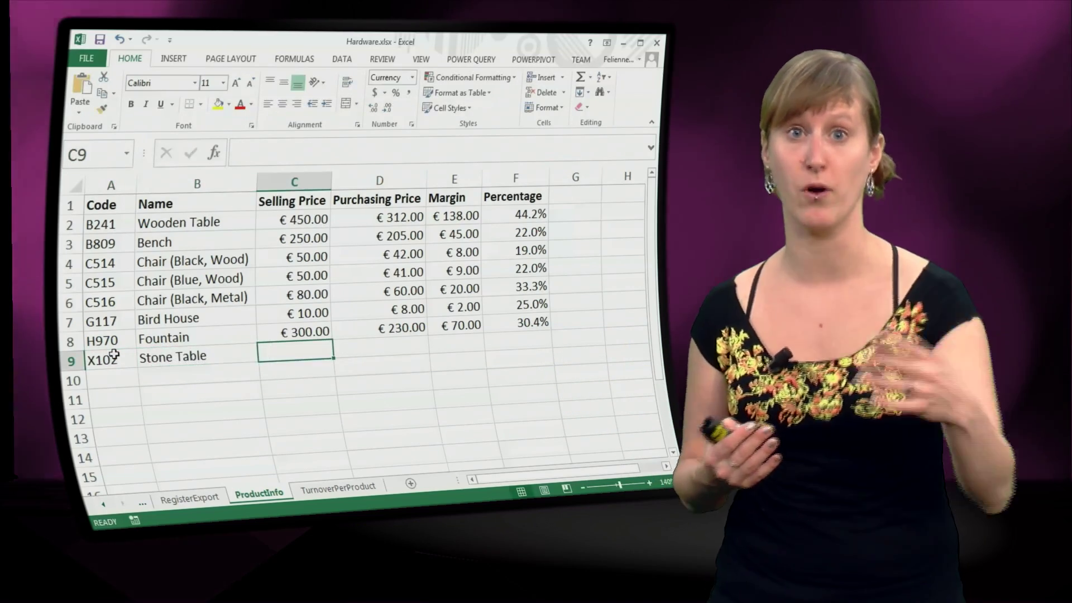
text(120)
key(Tab)
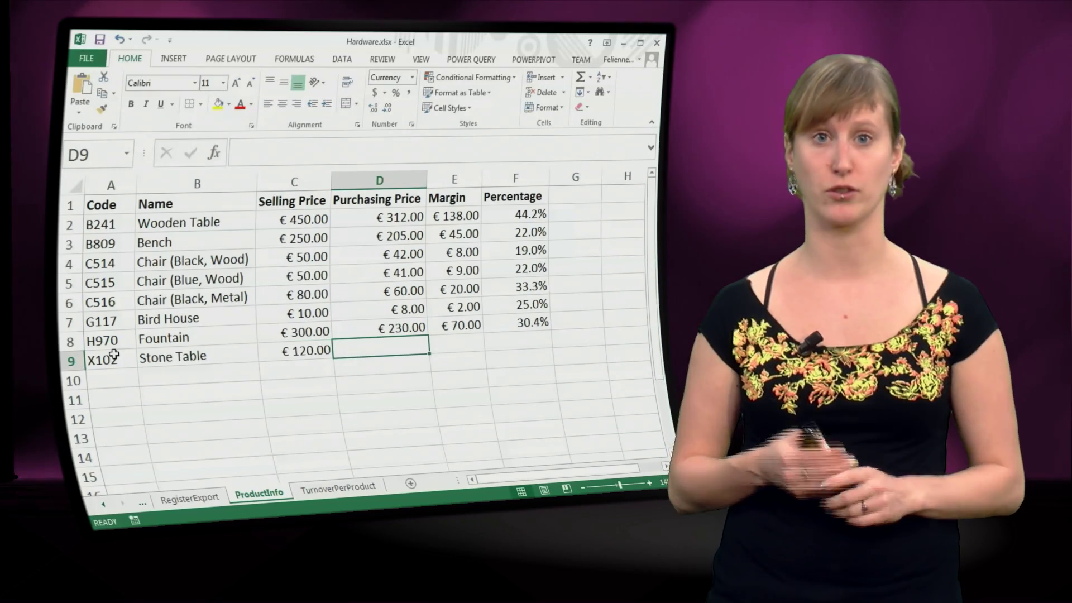
text(-150)
key(Tab)
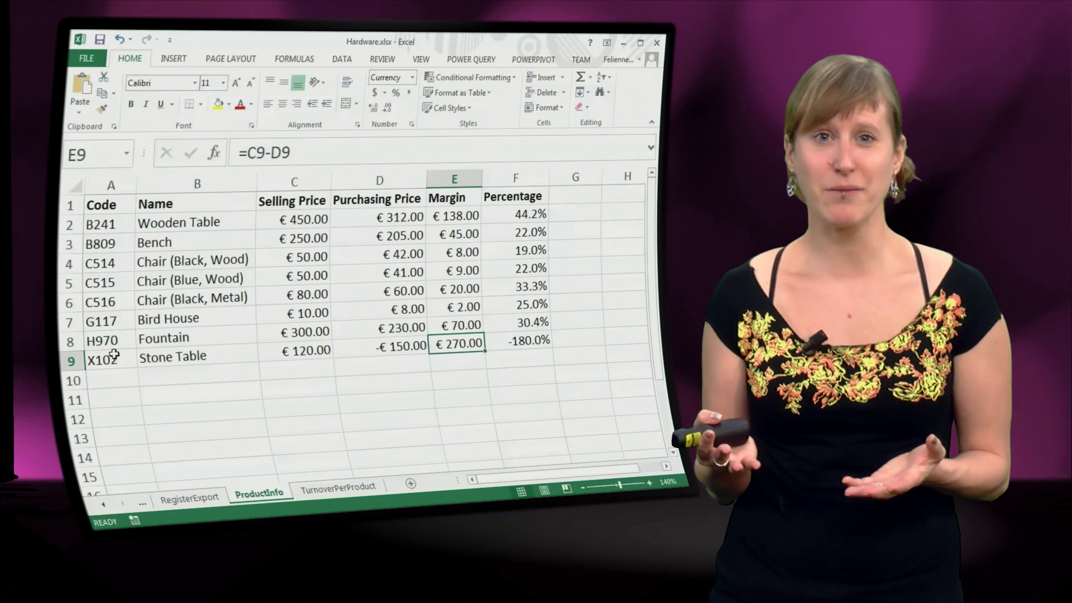
- Check the Stone Table's resulting margin of €270 and percentage of -180%
key(Tab)
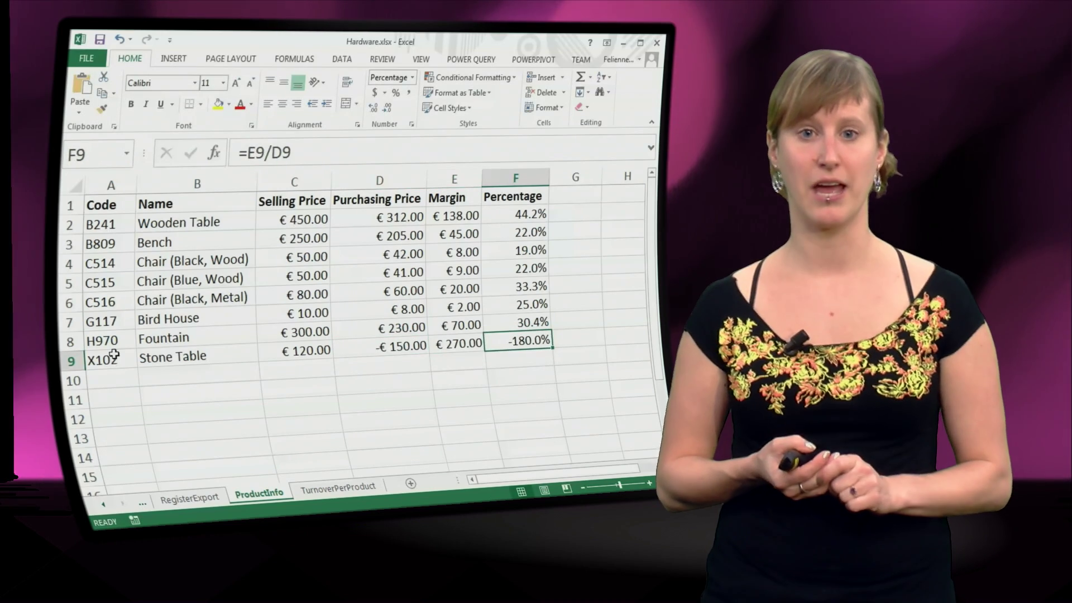
key(shift+Tab)
key(shift+Tab)
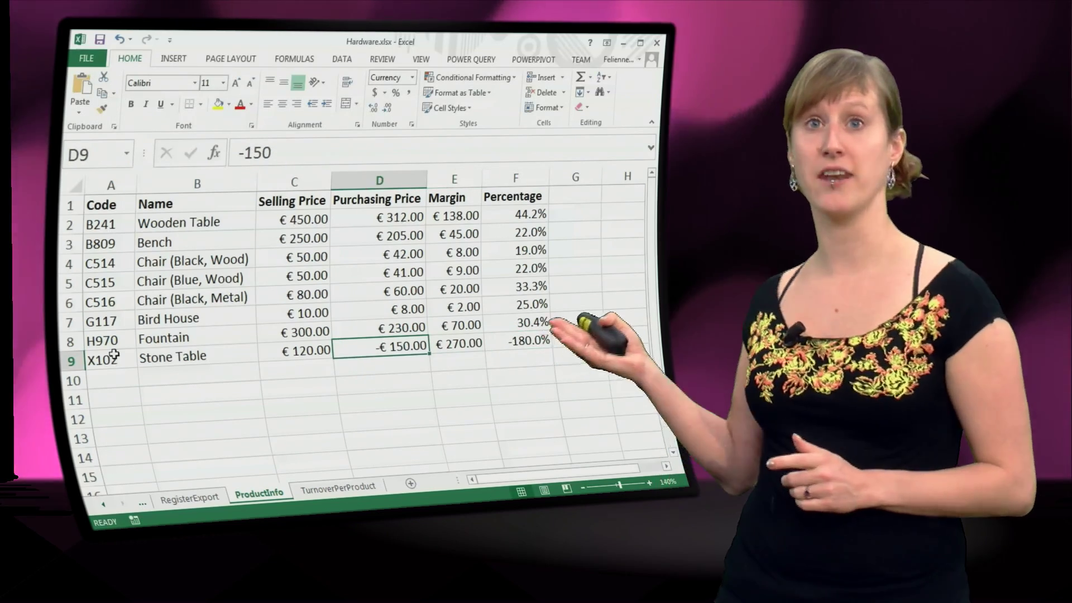
key(Tab)
key(Tab)
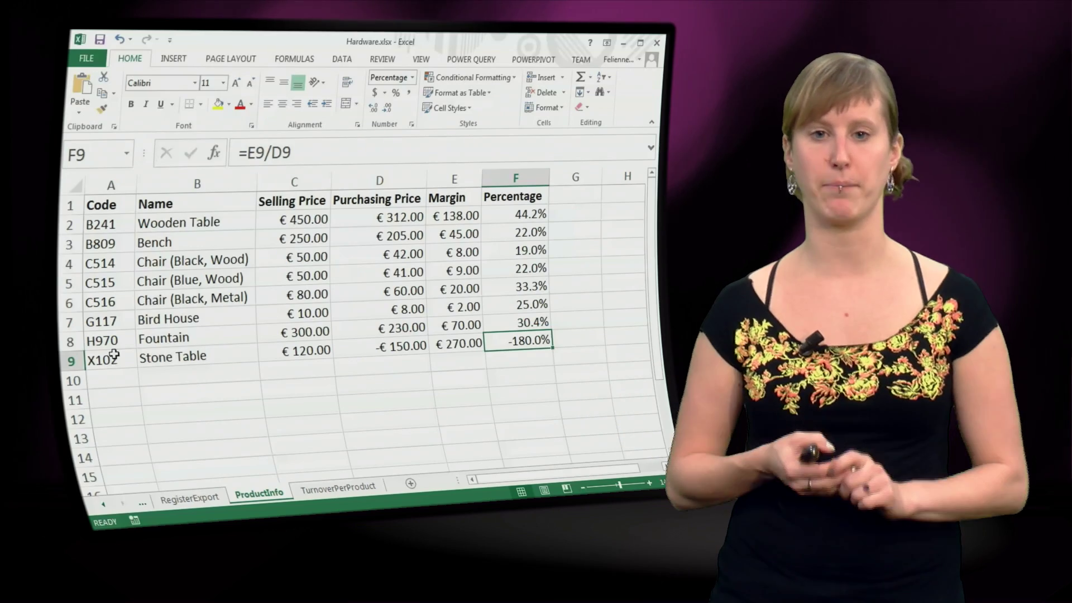
- Replace the Stone Table's 120 selling price with -150 and check its 0.0% percentage
click(386, 349)
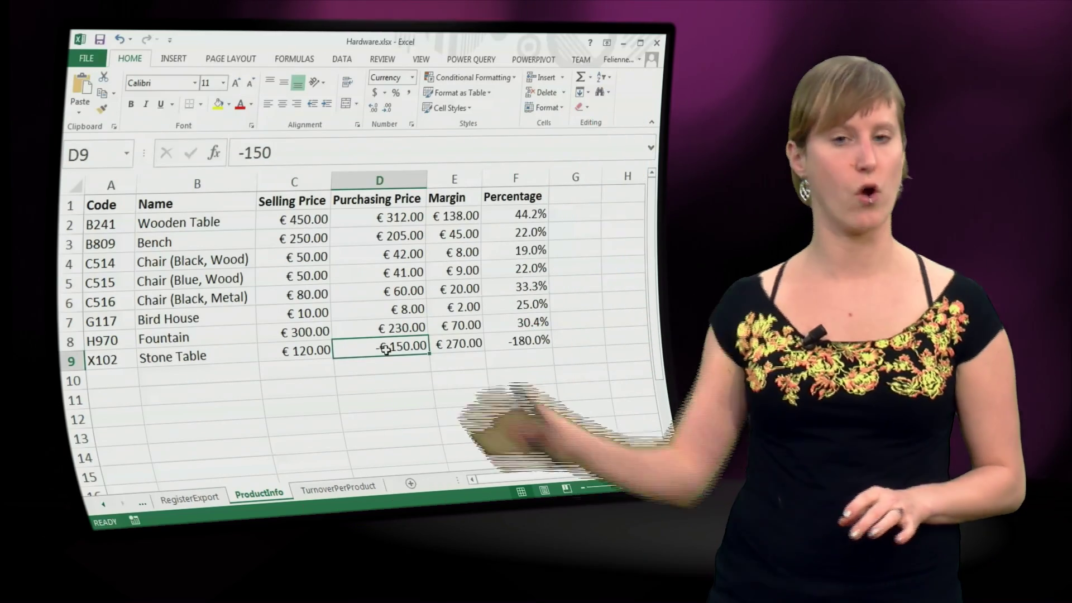
click(295, 350)
click(256, 152)
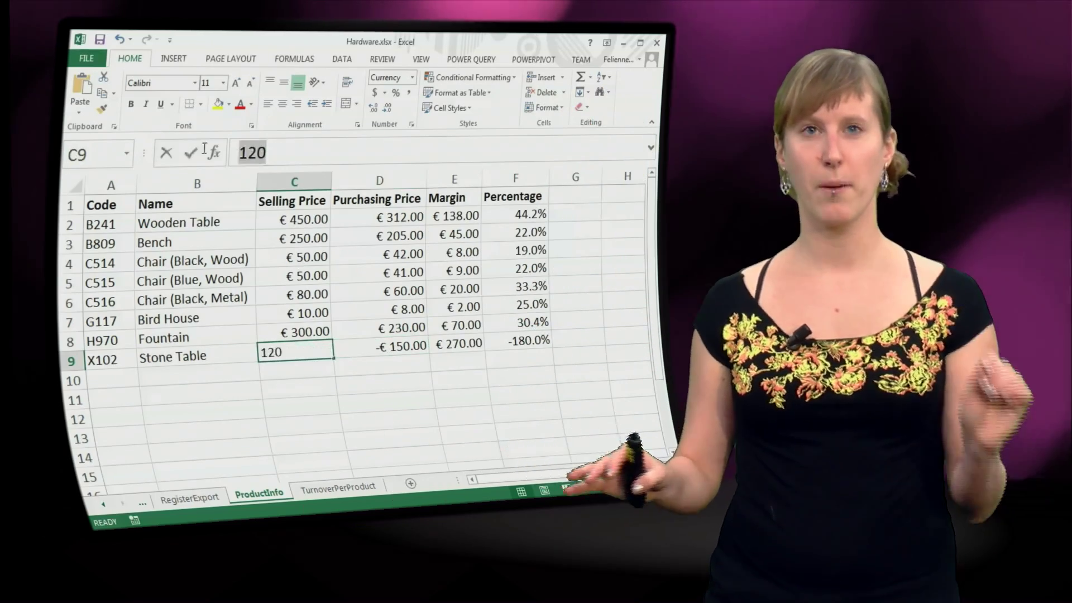
double_click(252, 153)
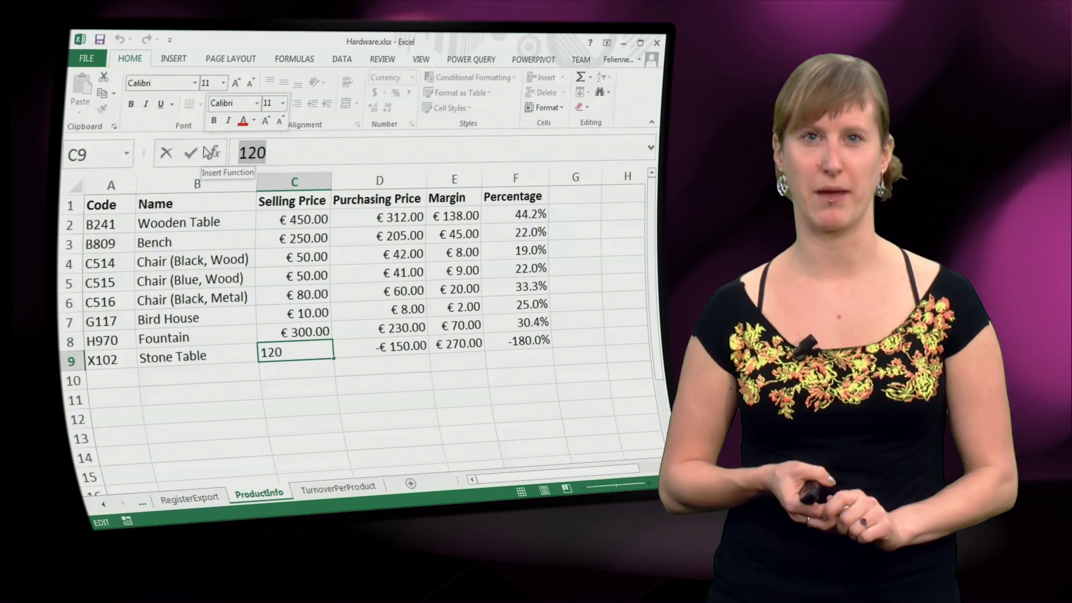
text(-150)
key(Return)
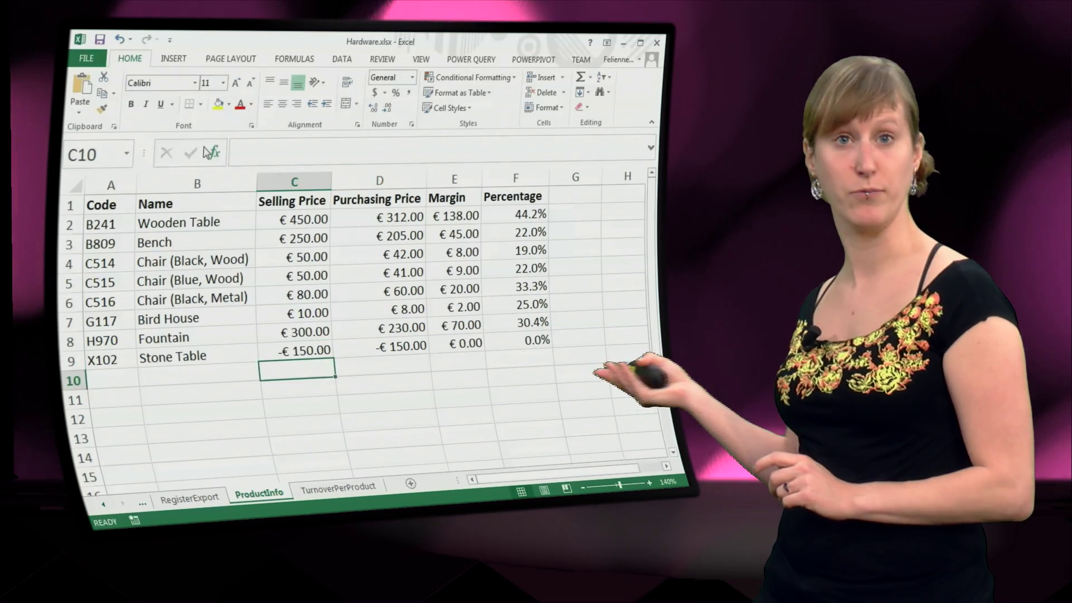
key(Right)
key(Right)
key(Right)
key(Up)
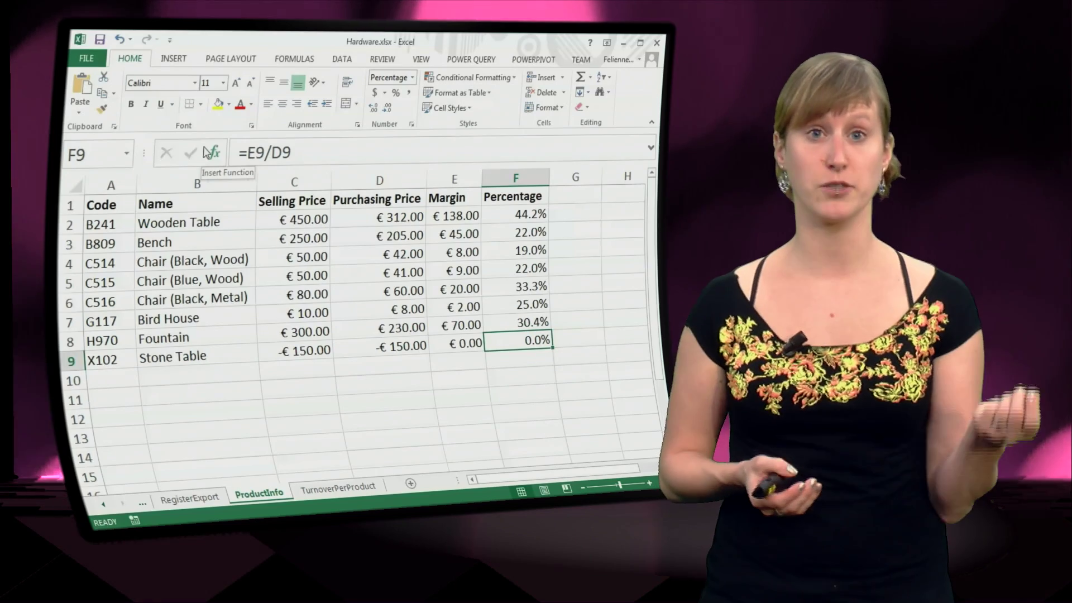
- Select the Stone Table's selling price cell in ProductInfo
click(305, 352)
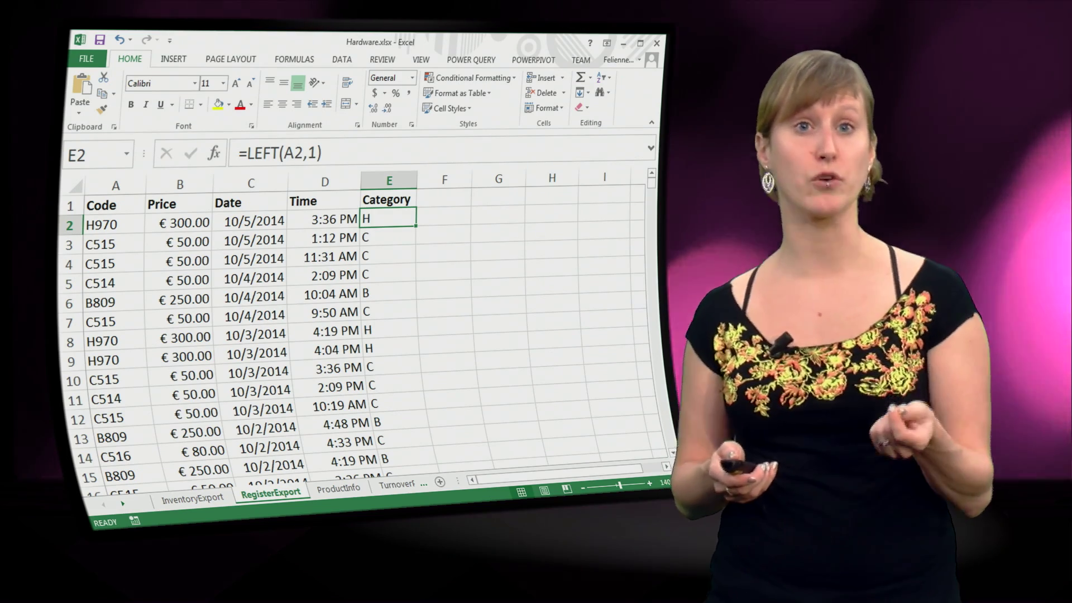
key(Tab)
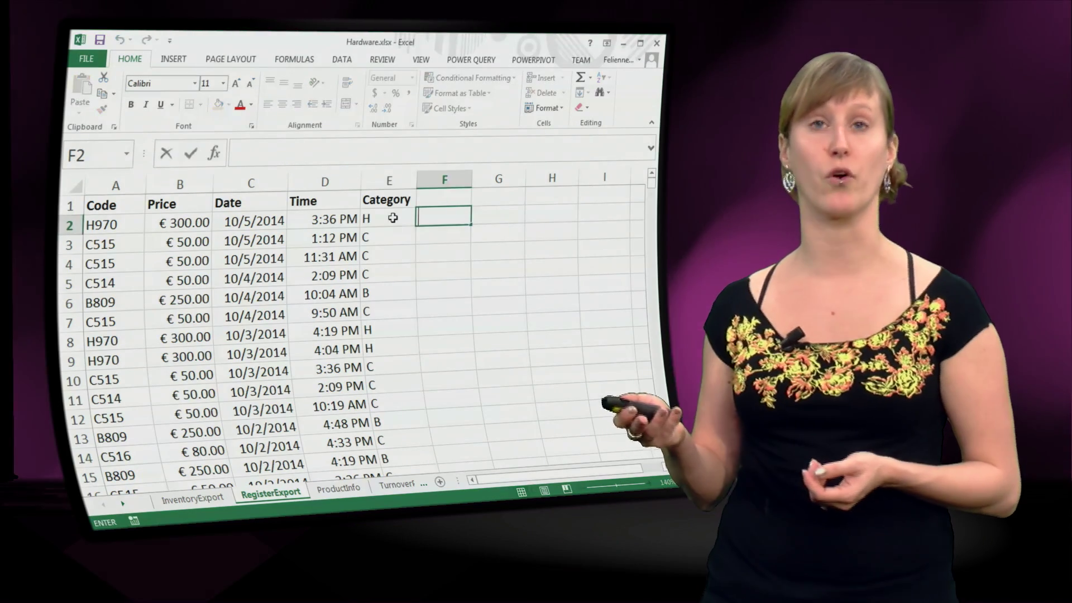
click(392, 218)
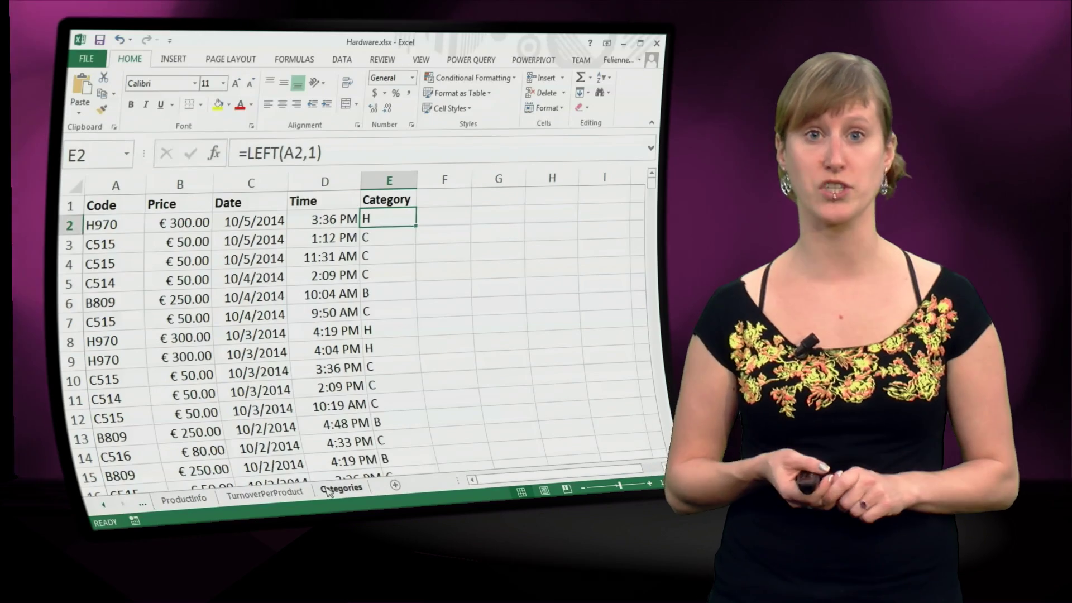
click(340, 488)
click(89, 225)
click(90, 245)
click(109, 265)
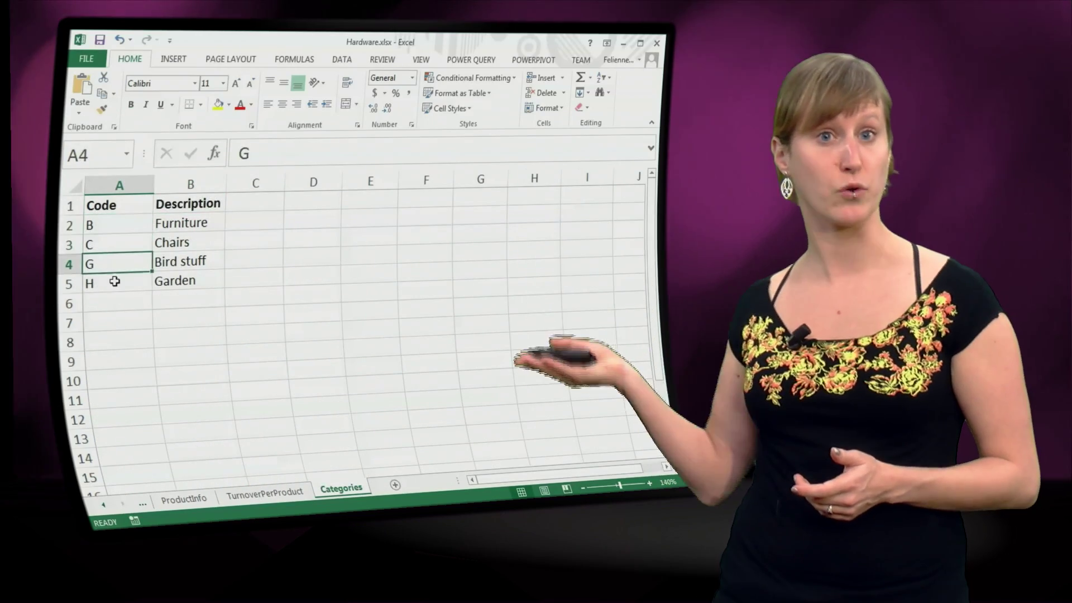
click(110, 284)
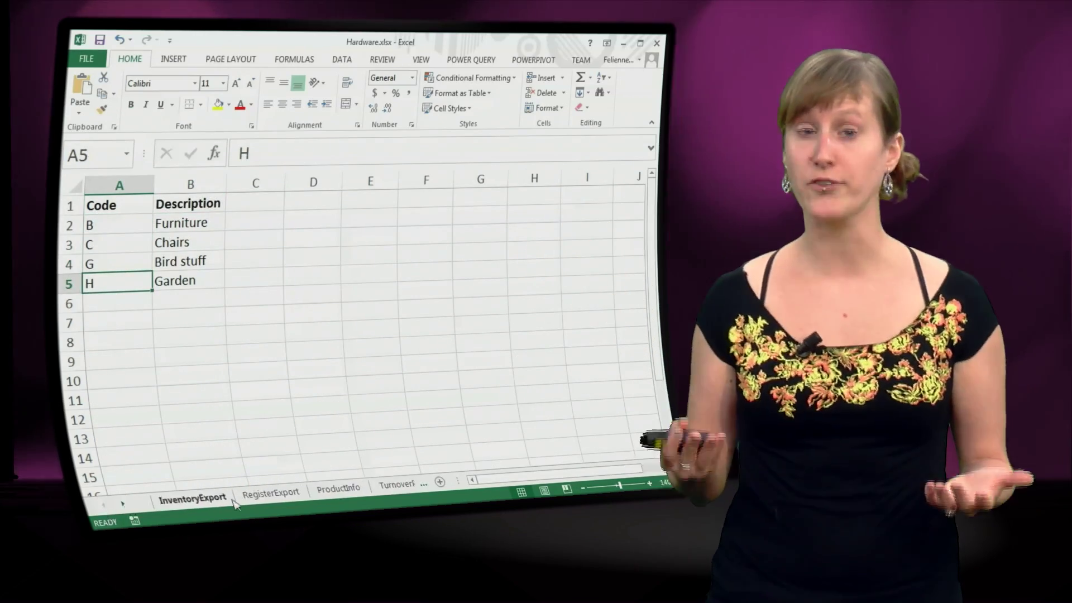
click(271, 493)
drag(370, 220, 369, 349)
click(383, 220)
click(389, 239)
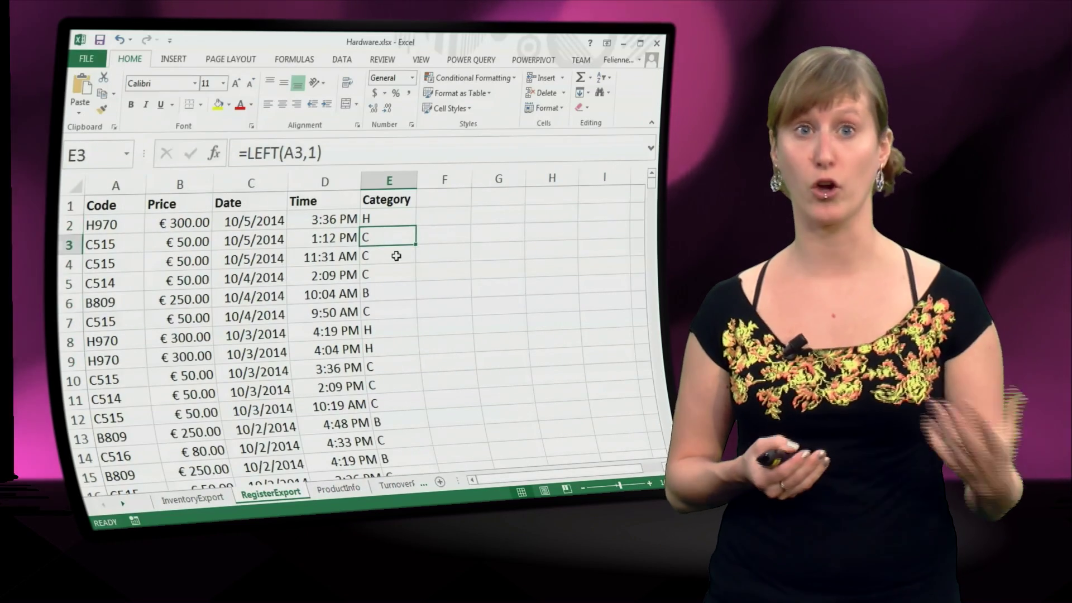
click(396, 256)
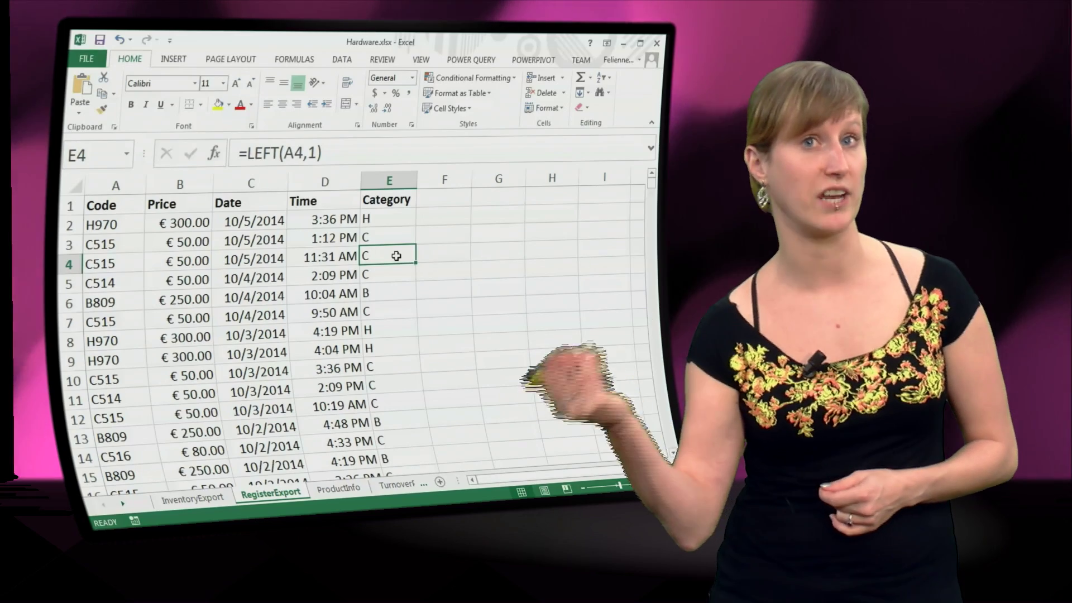